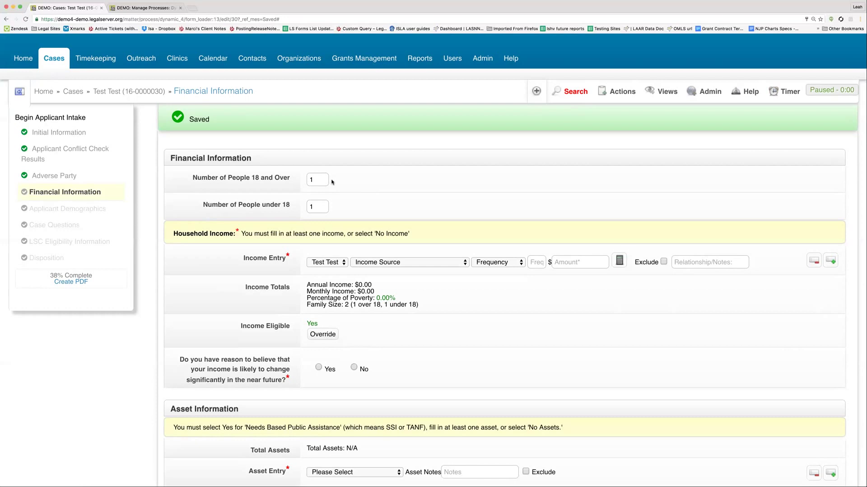
- Set the number of people under 18 in the household to 3
{"action": "left_click", "coordinate": [319, 206]}
{"action": "key", "text": "BackSpace"}
{"action": "type", "text": "3"}
{"action": "left_click", "coordinate": [418, 201]}
{"action": "scroll", "coordinate": [418, 201], "scroll_direction": "down", "scroll_amount": 1}
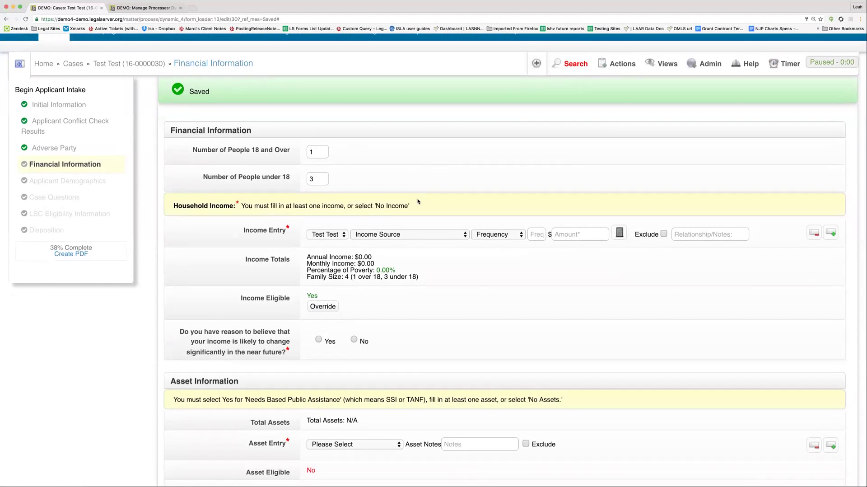
- Fill in the first income entry for the second listed household member as Employment, Monthly, with an amount of $500
{"action": "left_click", "coordinate": [335, 236]}
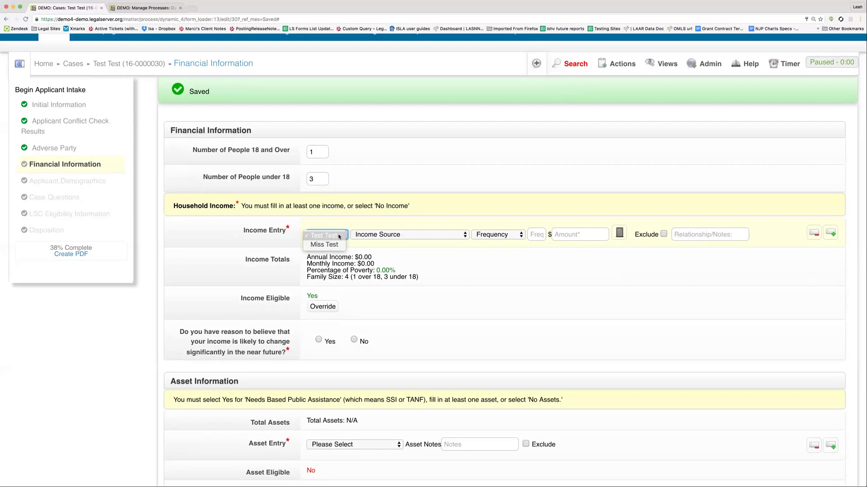
{"action": "left_click", "coordinate": [315, 246]}
{"action": "left_click", "coordinate": [330, 246]}
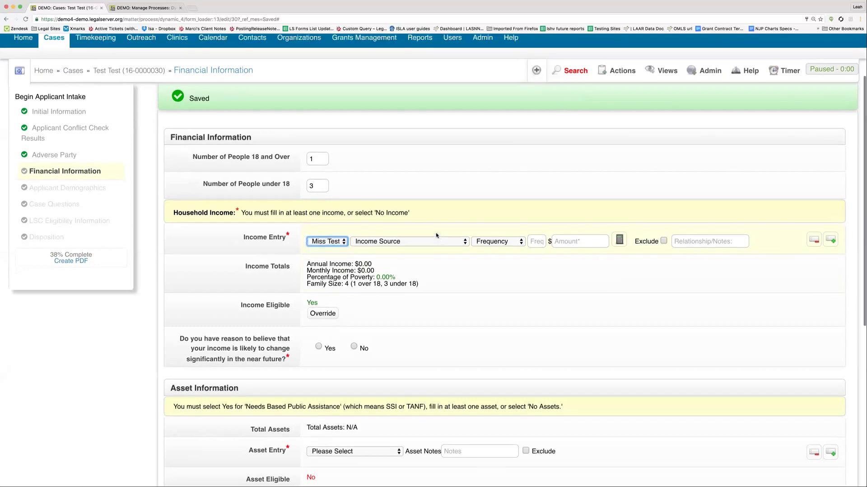
{"action": "left_click", "coordinate": [440, 241]}
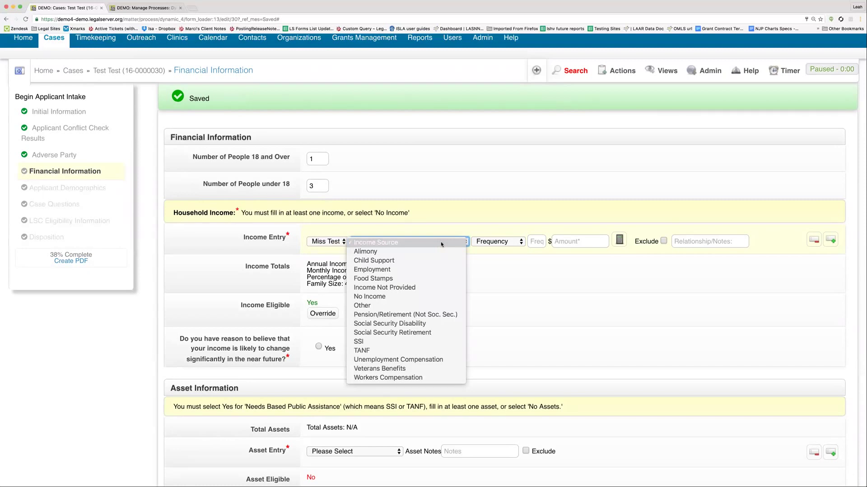
{"action": "left_click", "coordinate": [430, 269]}
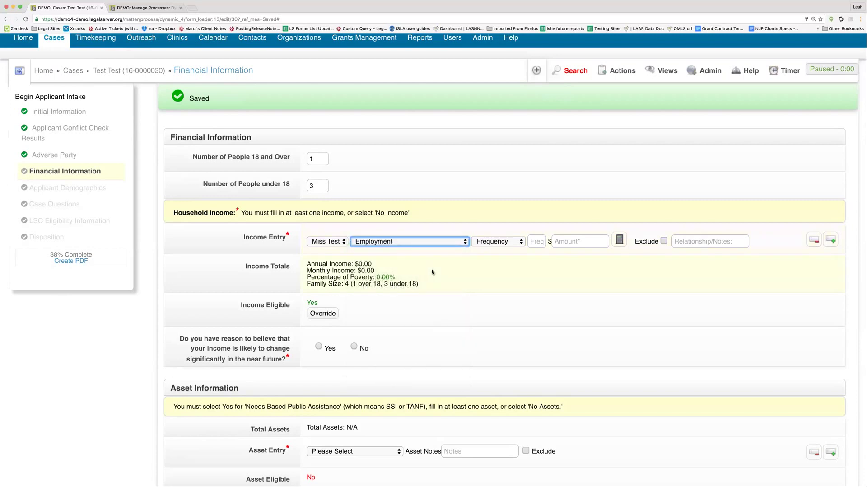
{"action": "left_click", "coordinate": [518, 242]}
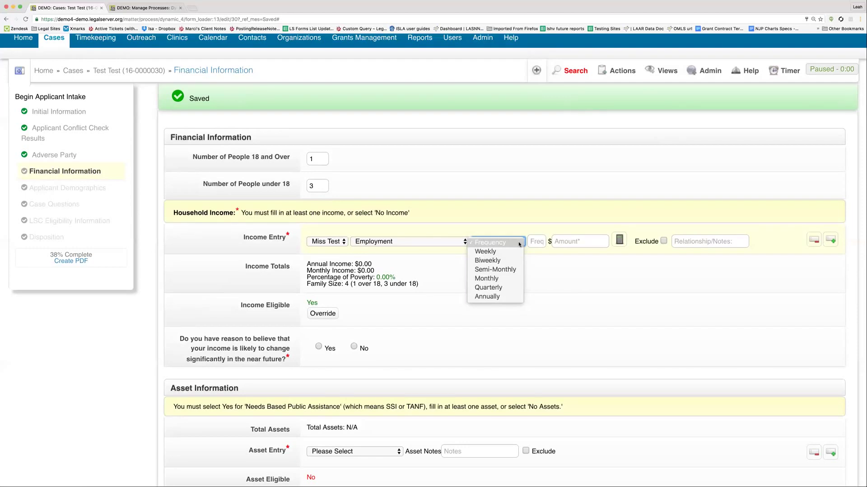
{"action": "left_click", "coordinate": [509, 278]}
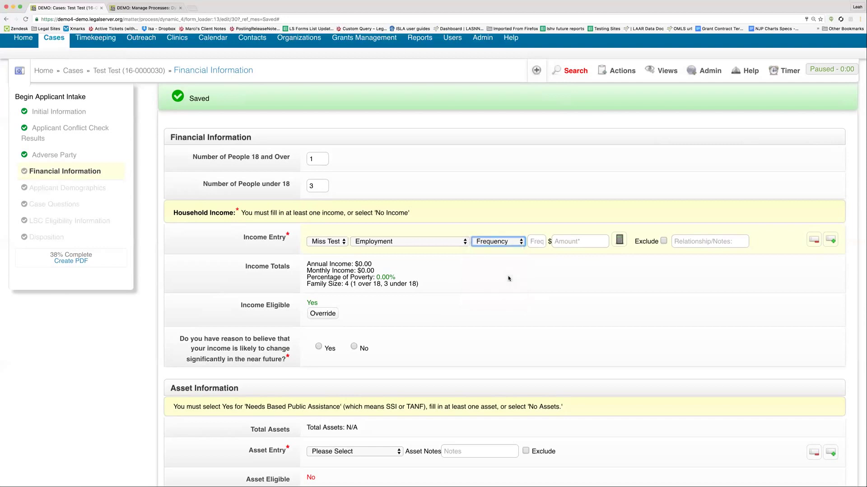
{"action": "left_click", "coordinate": [579, 242]}
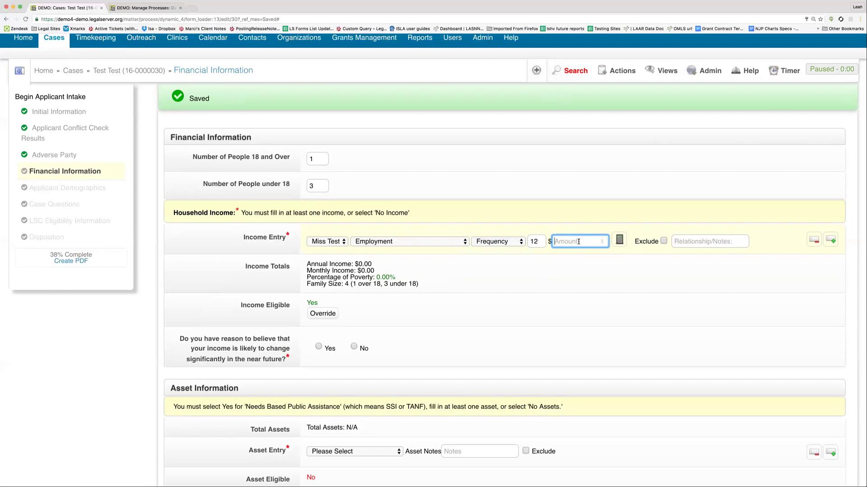
{"action": "type", "text": "500"}
{"action": "left_click", "coordinate": [591, 180]}
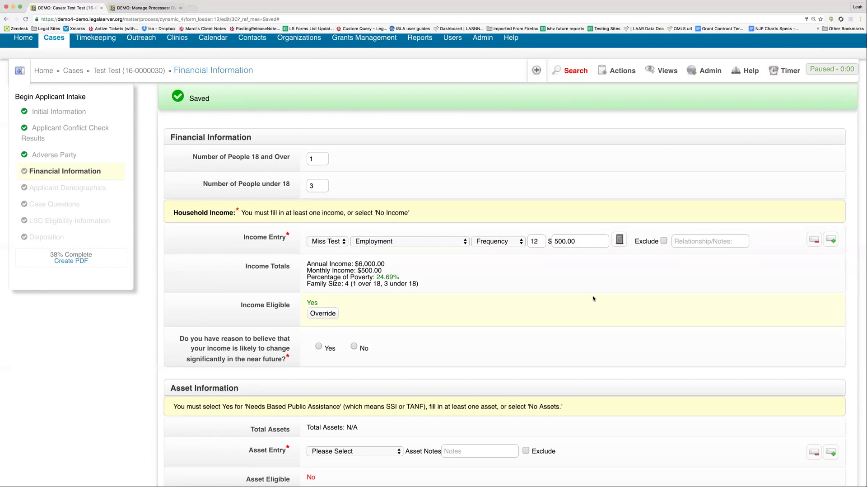
- Add a second income entry for the applicant with source Employment, frequency Monthly and an amount of $1000
{"action": "left_click", "coordinate": [831, 239]}
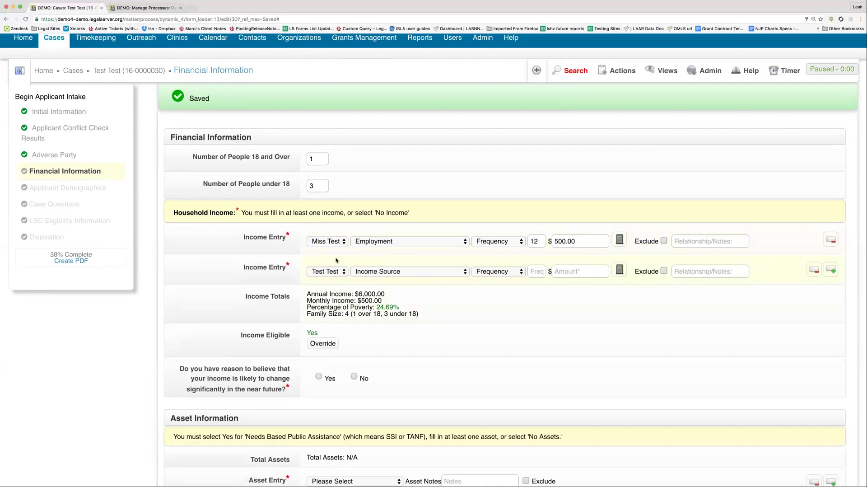
{"action": "left_click", "coordinate": [440, 274]}
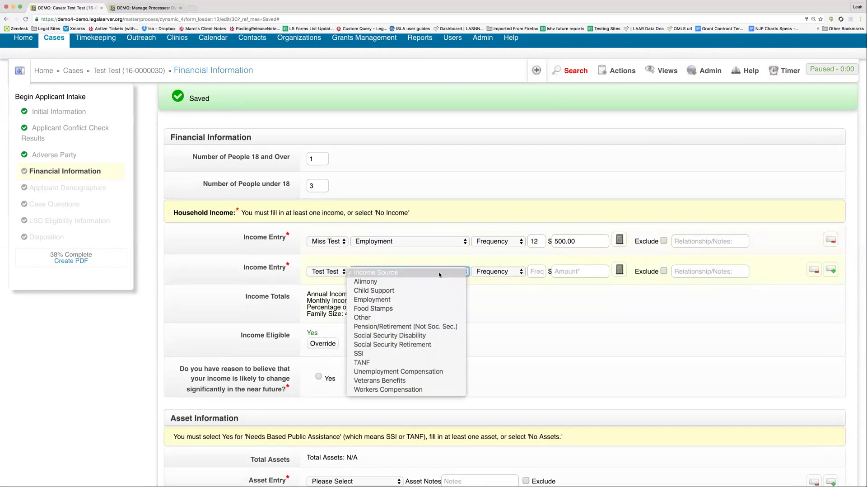
{"action": "left_click", "coordinate": [423, 299]}
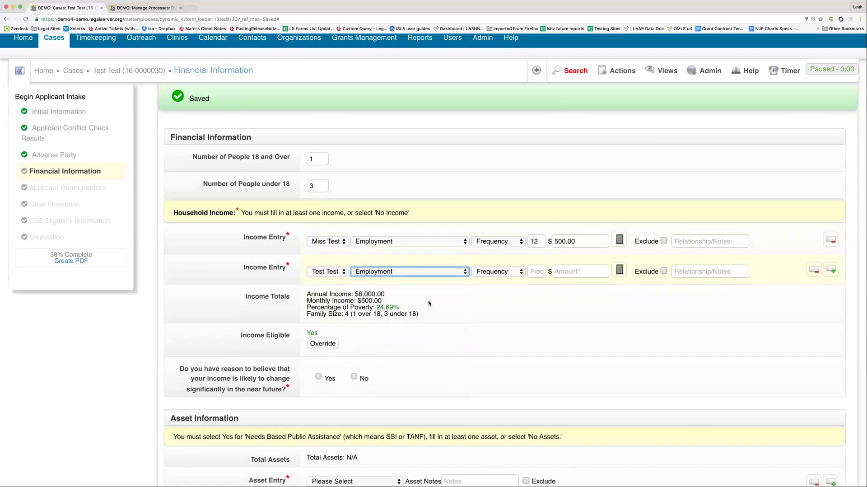
{"action": "left_click", "coordinate": [509, 273]}
{"action": "left_click", "coordinate": [500, 311]}
{"action": "left_click", "coordinate": [569, 271]}
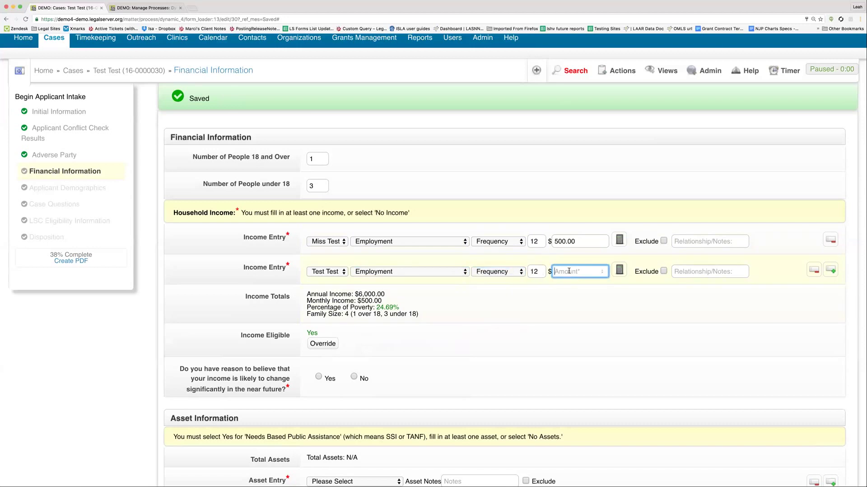
{"action": "type", "text": "1000"}
{"action": "left_click", "coordinate": [622, 330]}
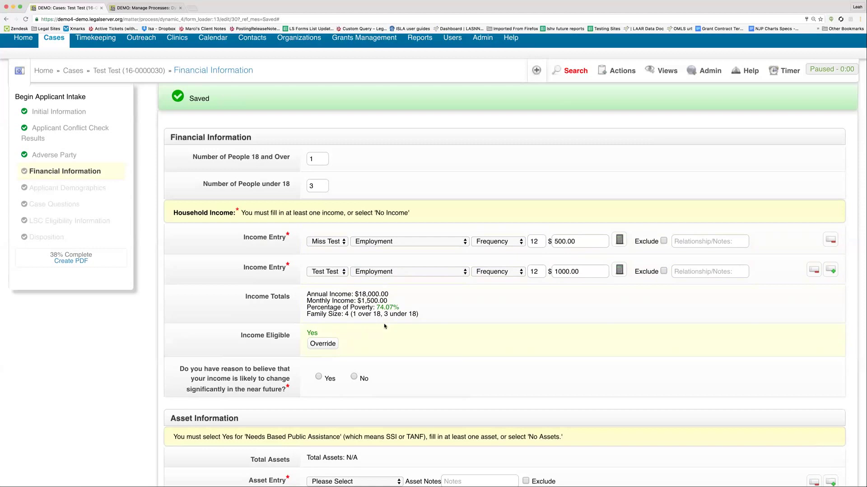
- Add a third income entry with source Child Support and run its income calculator with 40 hours per week at $10 per hour
{"action": "left_click", "coordinate": [830, 271]}
{"action": "left_click", "coordinate": [426, 302]}
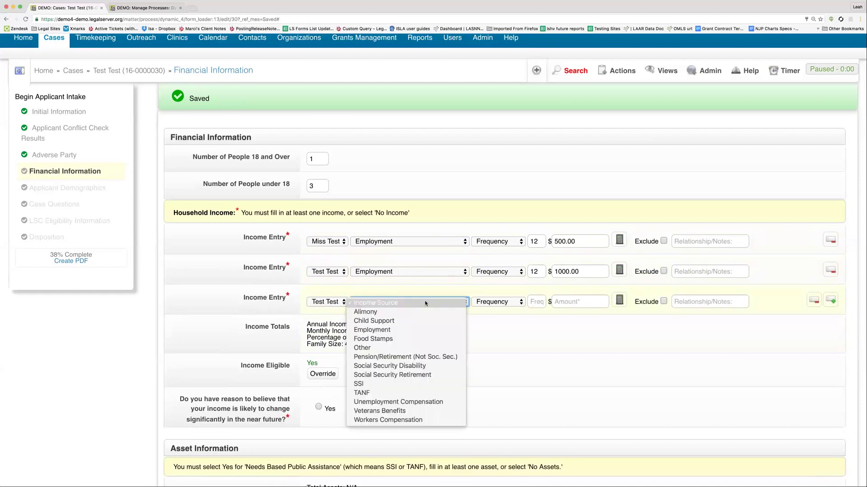
{"action": "left_click", "coordinate": [421, 321]}
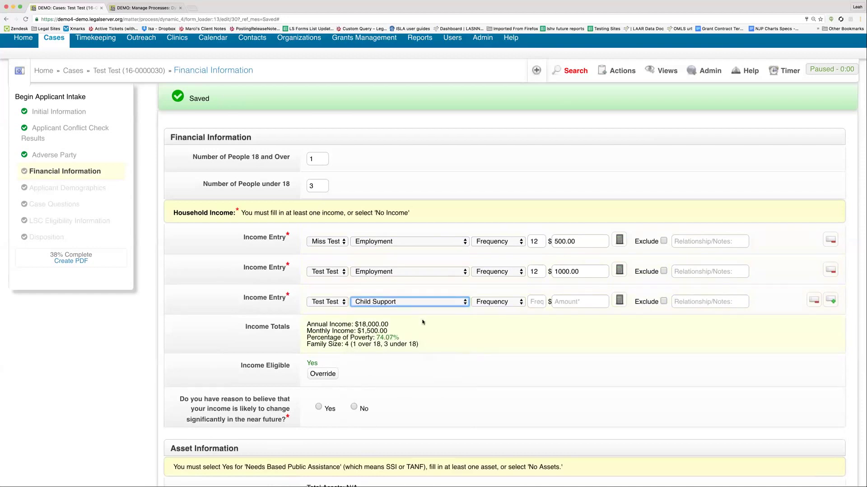
{"action": "left_click", "coordinate": [619, 301]}
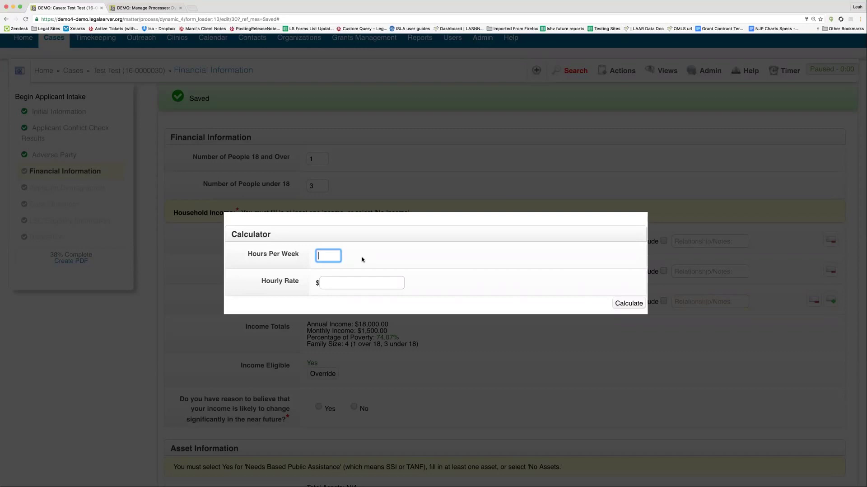
{"action": "type", "text": "40"}
{"action": "left_click", "coordinate": [361, 282]}
{"action": "type", "text": "10"}
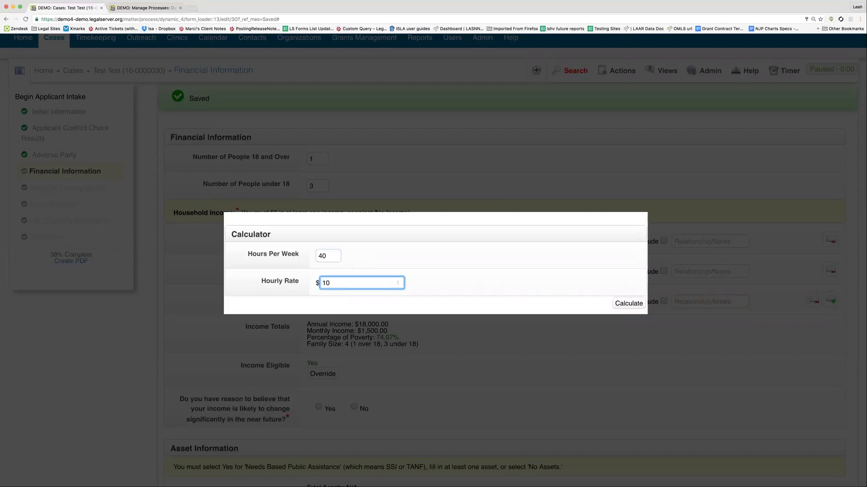
{"action": "left_click", "coordinate": [630, 303]}
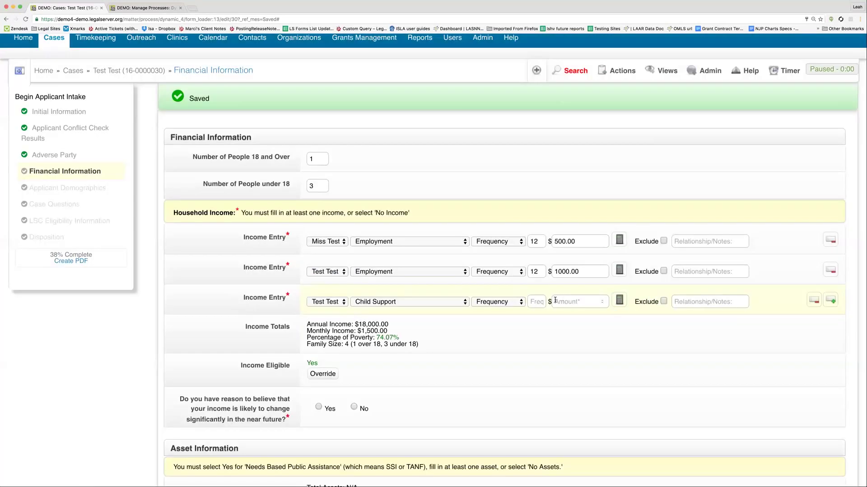
- Set the Child Support entry's frequency to Weekly and recalculate its amount from 40 hours per week at $10 per hour
{"action": "left_click", "coordinate": [518, 304]}
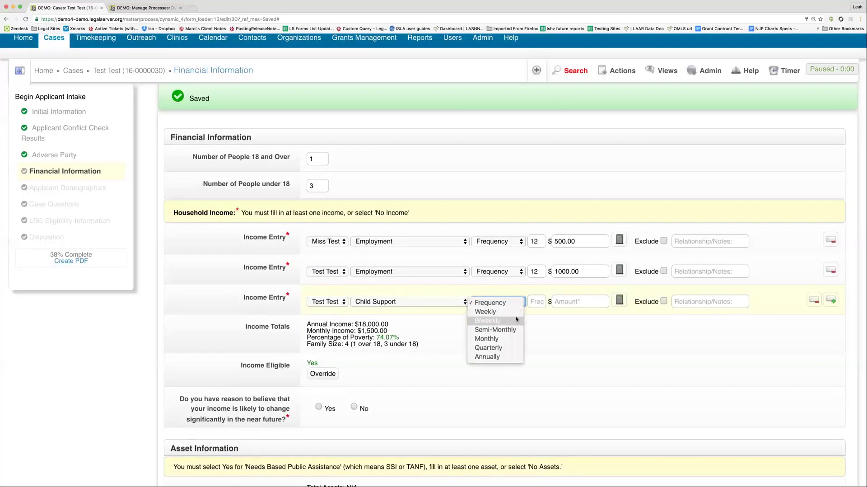
{"action": "left_click", "coordinate": [515, 311]}
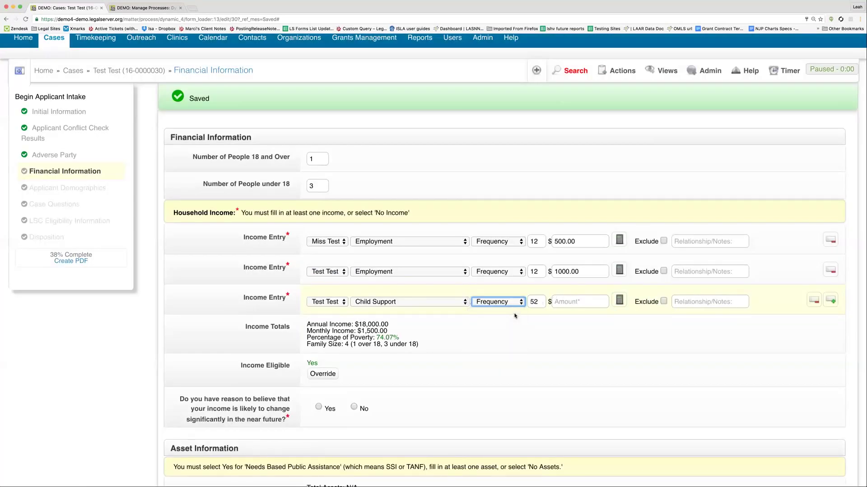
{"action": "left_click", "coordinate": [619, 301]}
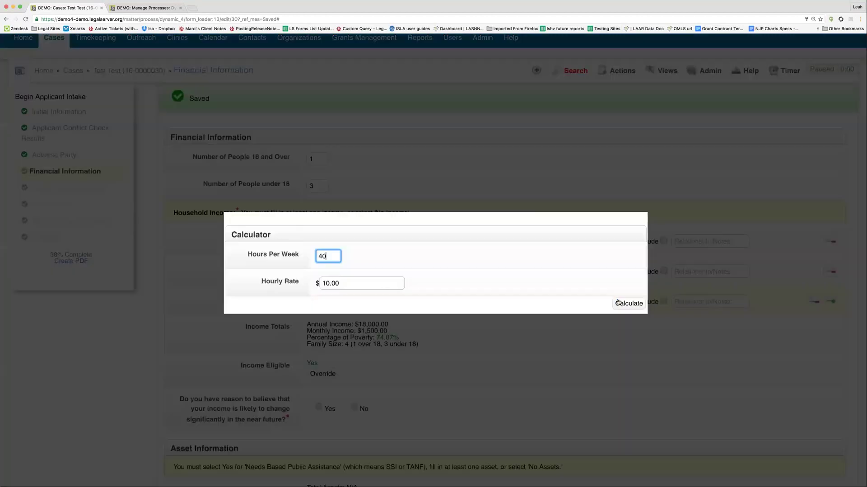
{"action": "left_click", "coordinate": [641, 306]}
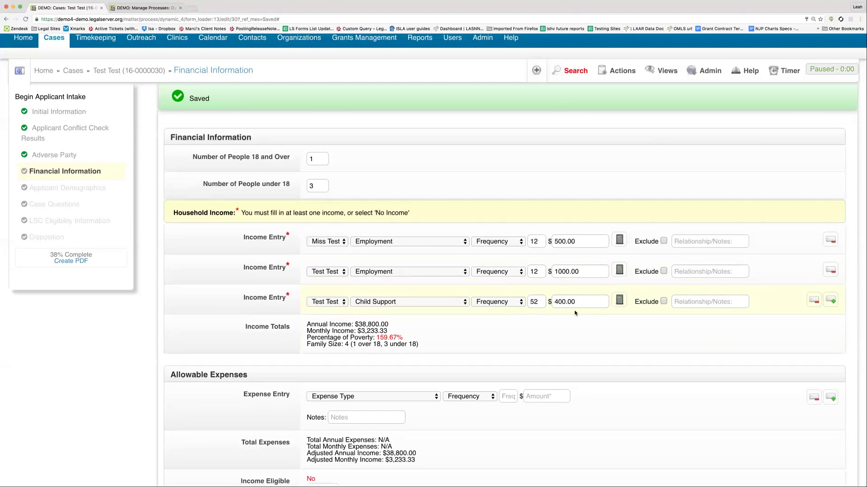
- Exclude the Child Support entry from the household income and place the cursor in its Relationship/Notes field
{"action": "scroll", "coordinate": [574, 310], "scroll_direction": "down", "scroll_amount": 2}
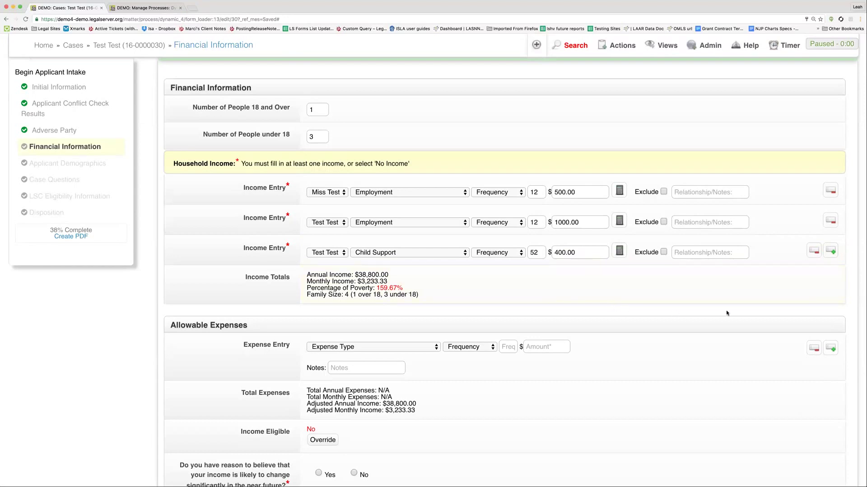
{"action": "left_click", "coordinate": [663, 252]}
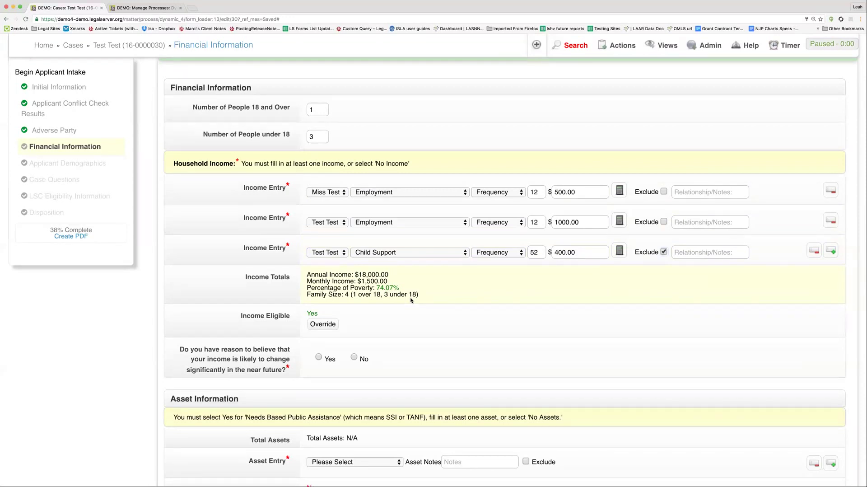
{"action": "left_click", "coordinate": [717, 251]}
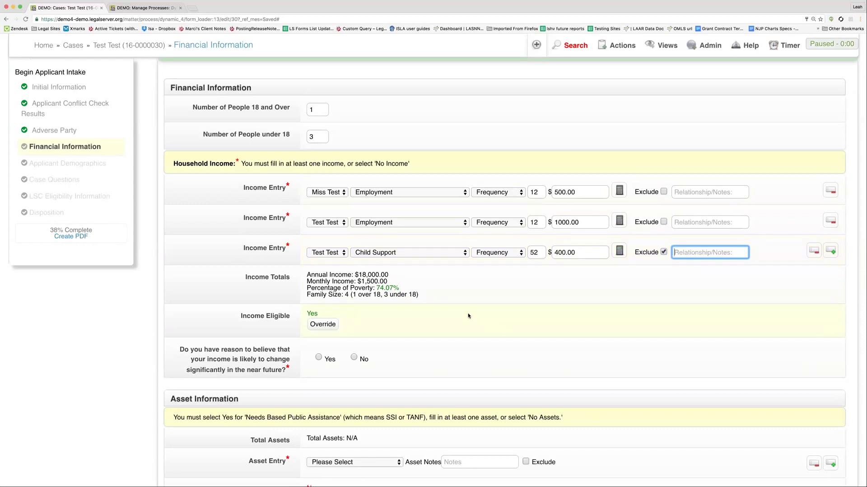
- Override the income eligibility as Yes with the reason "Fixed Debts and Obligations (and <200% and under assets)"
{"action": "scroll", "coordinate": [468, 316], "scroll_direction": "down", "scroll_amount": 2}
{"action": "scroll", "coordinate": [468, 316], "scroll_direction": "down", "scroll_amount": 1}
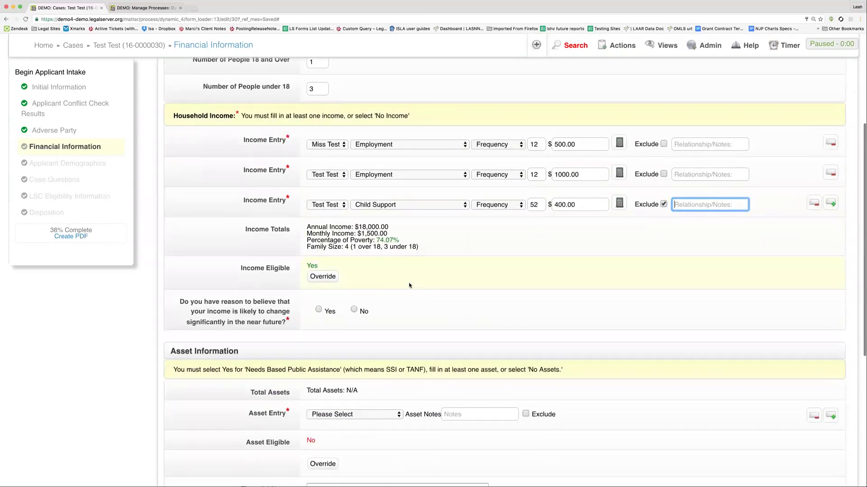
{"action": "left_click", "coordinate": [323, 276]}
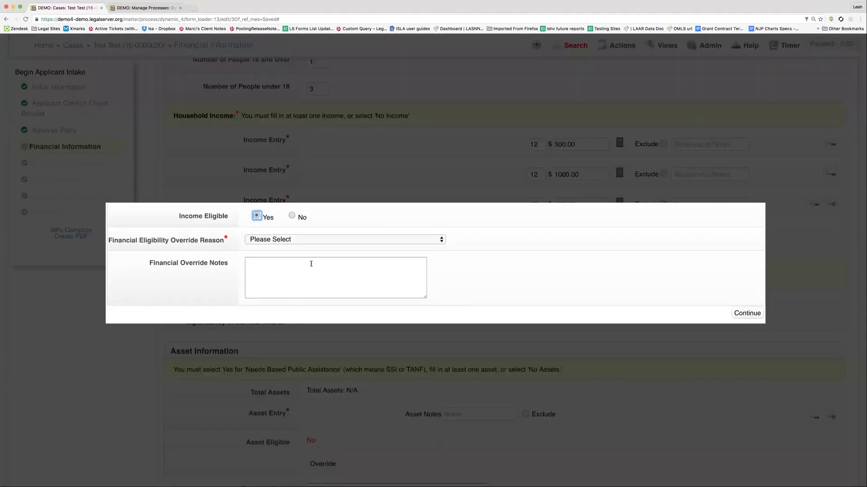
{"action": "left_click", "coordinate": [352, 239]}
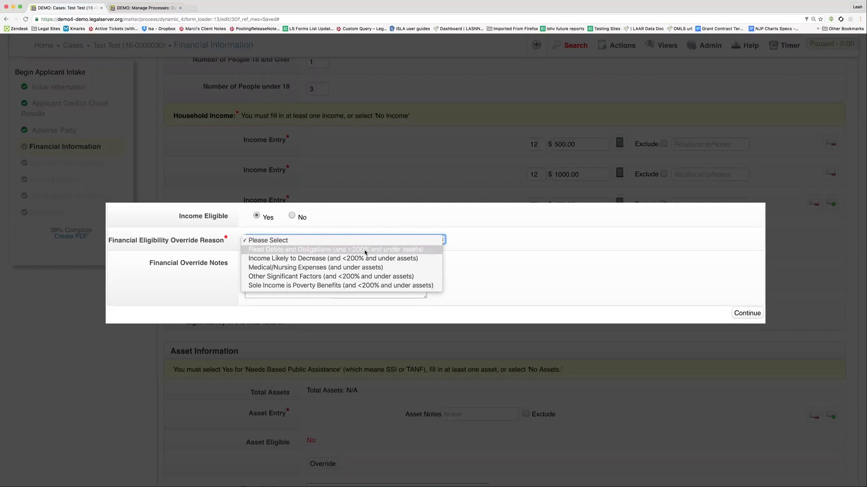
{"action": "left_click", "coordinate": [366, 250]}
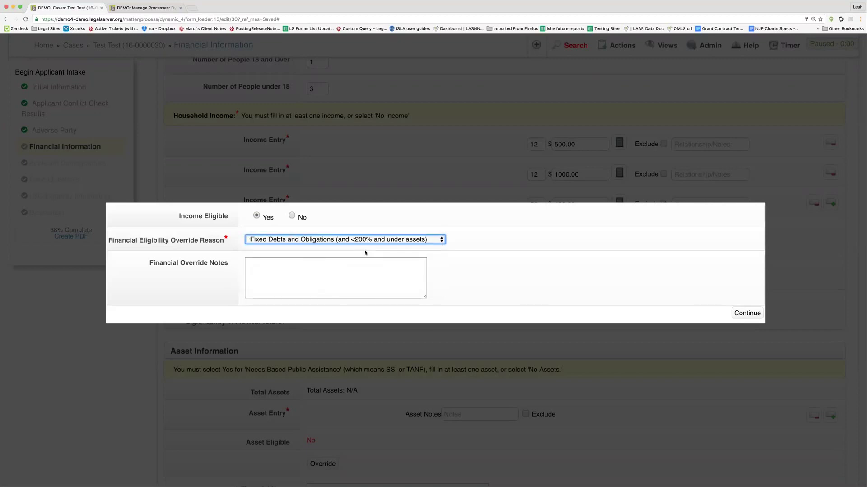
{"action": "left_click", "coordinate": [745, 313]}
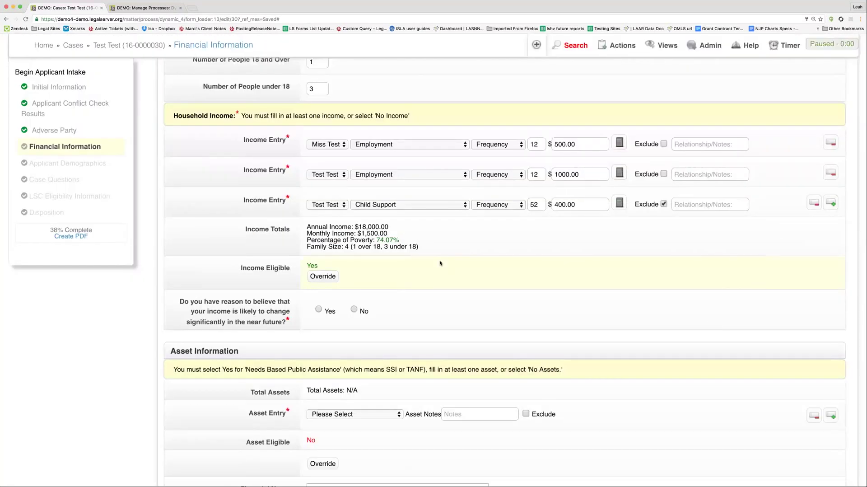
- Try the Yes answer to whether income is likely to change significantly in the near future, and set the final answer to No
{"action": "scroll", "coordinate": [441, 263], "scroll_direction": "down", "scroll_amount": 3}
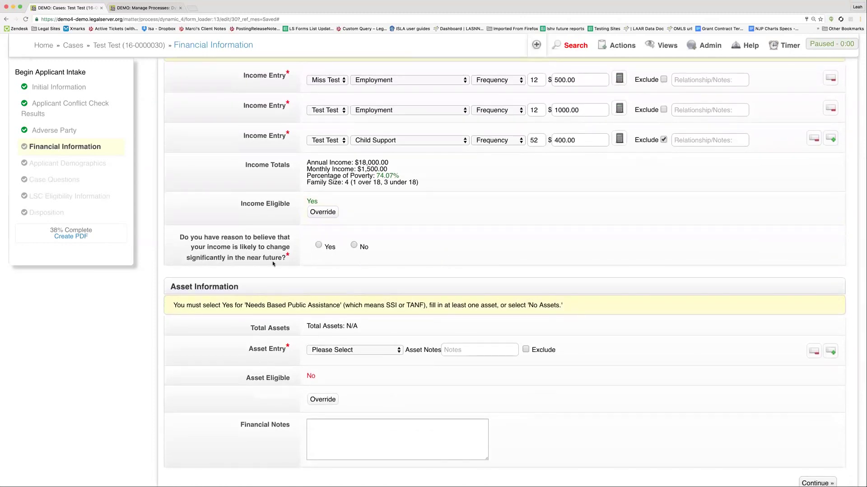
{"action": "left_click", "coordinate": [327, 247]}
{"action": "left_click", "coordinate": [337, 277]}
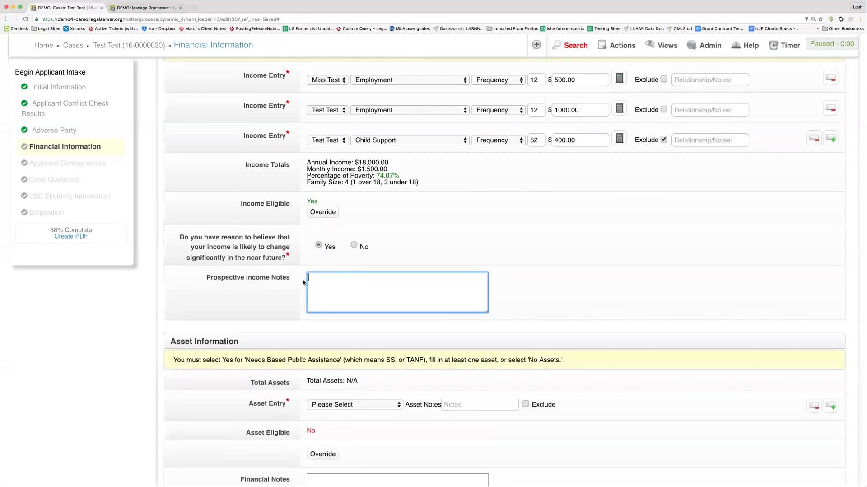
{"action": "left_click", "coordinate": [365, 246]}
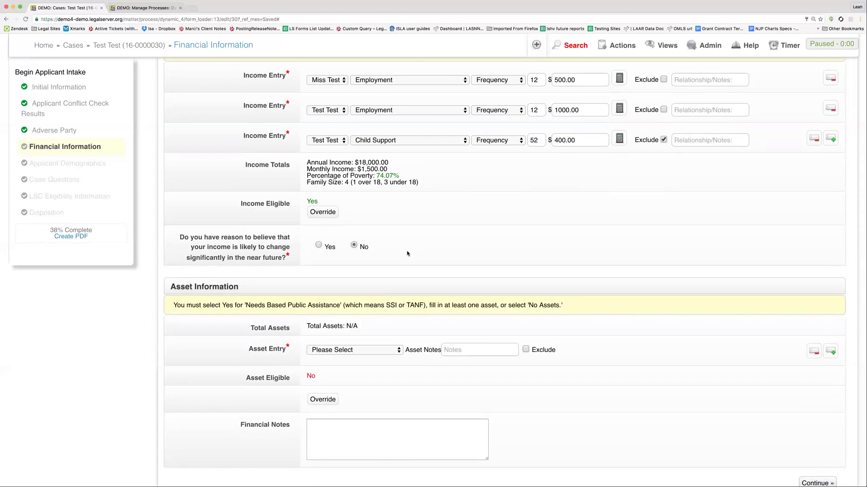
{"action": "scroll", "coordinate": [407, 250], "scroll_direction": "down", "scroll_amount": 5}
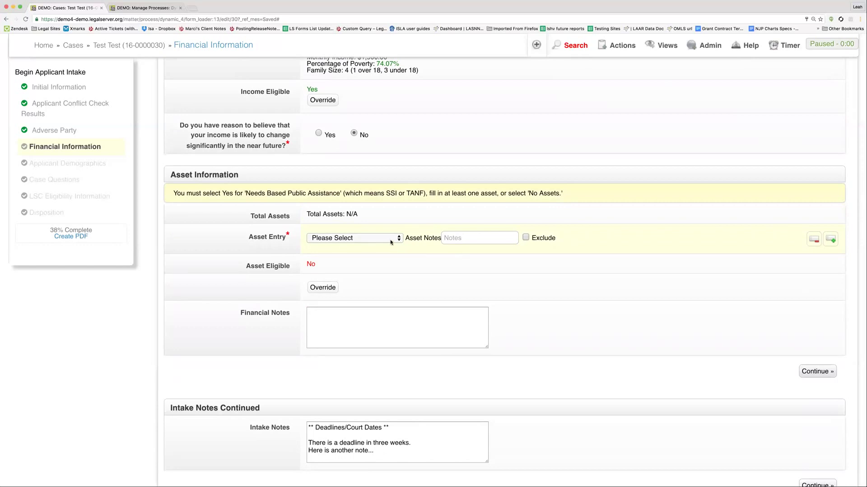
- Record a Checking asset of $500 in the first asset entry
{"action": "left_click", "coordinate": [391, 241]}
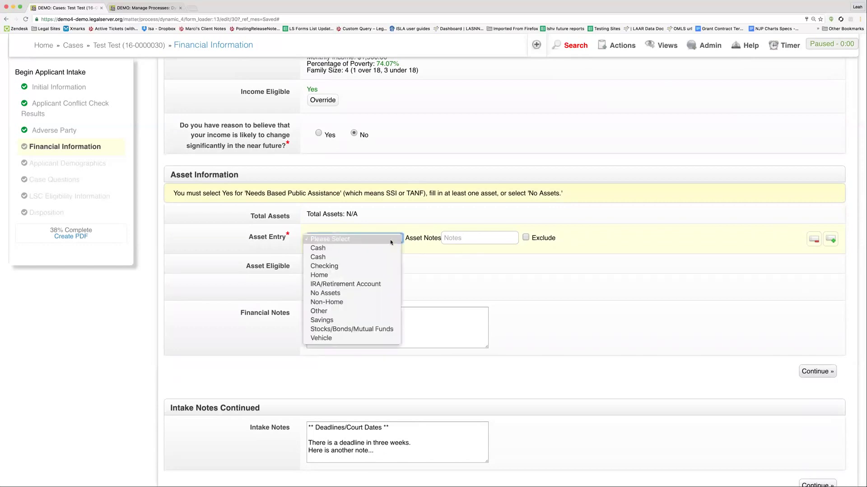
{"action": "left_click", "coordinate": [385, 264]}
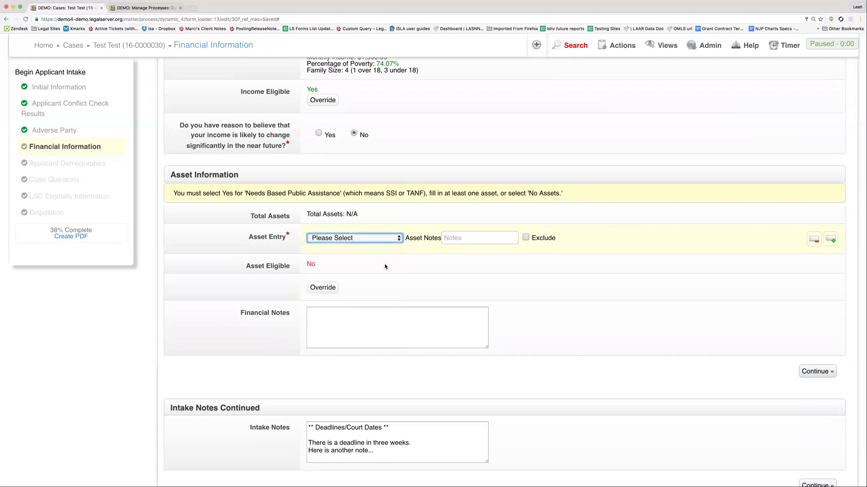
{"action": "left_click", "coordinate": [448, 238]}
{"action": "type", "text": "500"}
{"action": "left_click", "coordinate": [655, 284]}
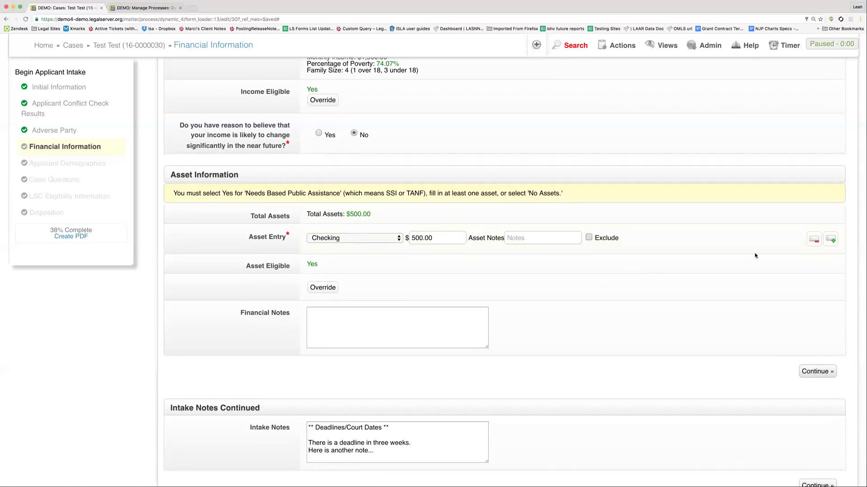
- Add a second asset entry for Cash with an amount of $2000
{"action": "left_click", "coordinate": [831, 243]}
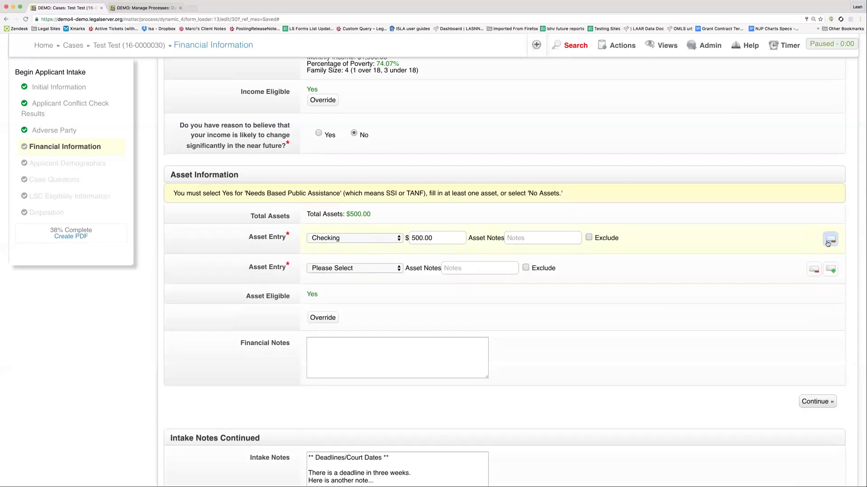
{"action": "left_click", "coordinate": [374, 267]}
{"action": "left_click", "coordinate": [374, 278]}
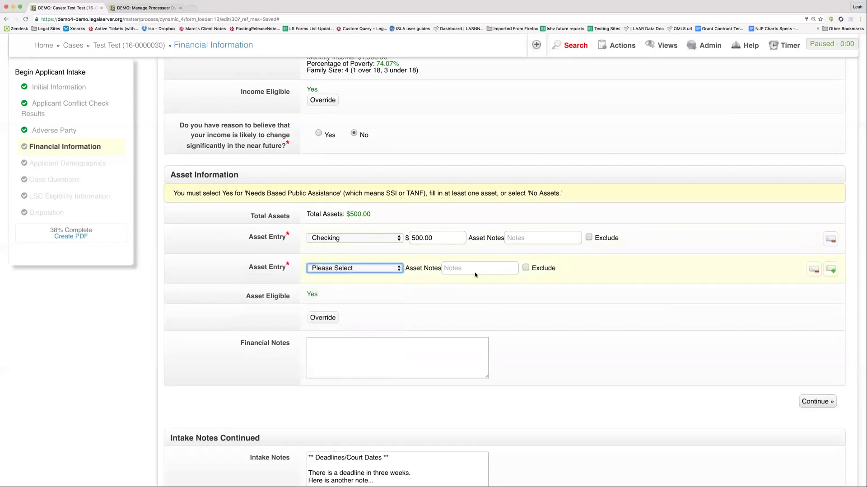
{"action": "key", "text": "Tab"}
{"action": "type", "text": "2000"}
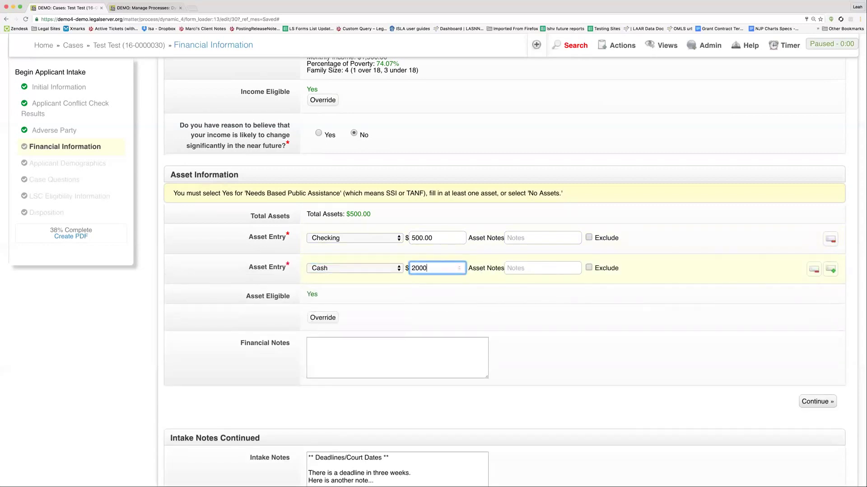
{"action": "left_click", "coordinate": [545, 320]}
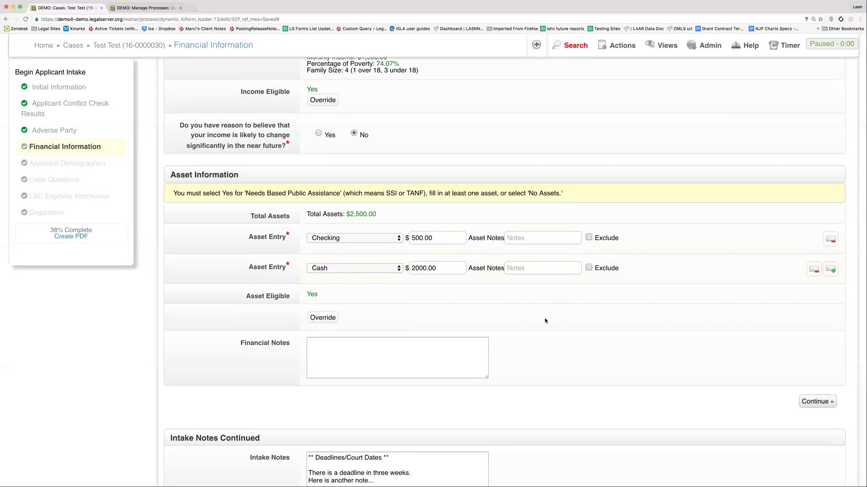
- Add a third asset entry for Checking with an amount of $20000
{"action": "left_click", "coordinate": [831, 269]}
{"action": "left_click", "coordinate": [329, 299]}
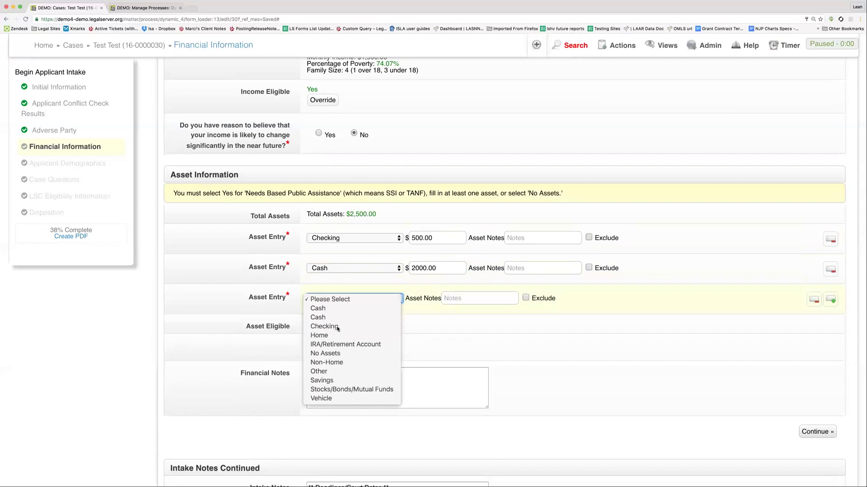
{"action": "left_click", "coordinate": [334, 326]}
{"action": "left_click", "coordinate": [442, 298]}
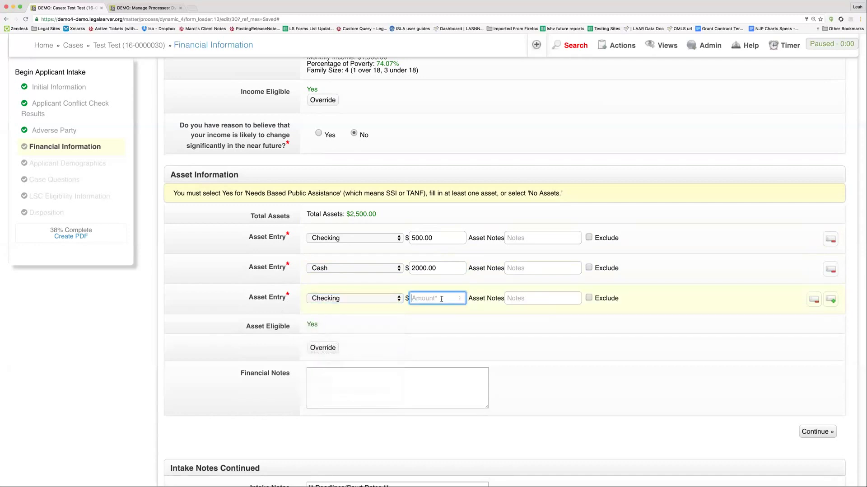
{"action": "type", "text": "20000"}
{"action": "left_click", "coordinate": [573, 343]}
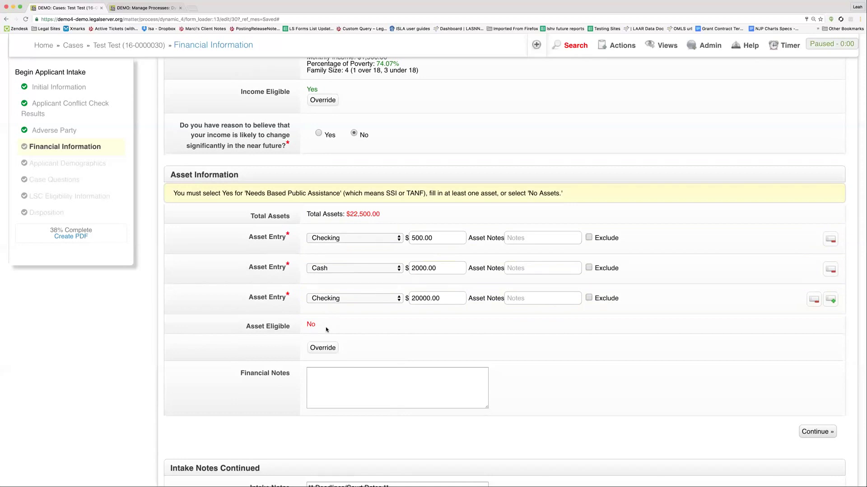
- Override the asset eligibility as Yes with the override note "Test", leaving the reason unselected, and save it
{"action": "scroll", "coordinate": [327, 329], "scroll_direction": "down", "scroll_amount": 2}
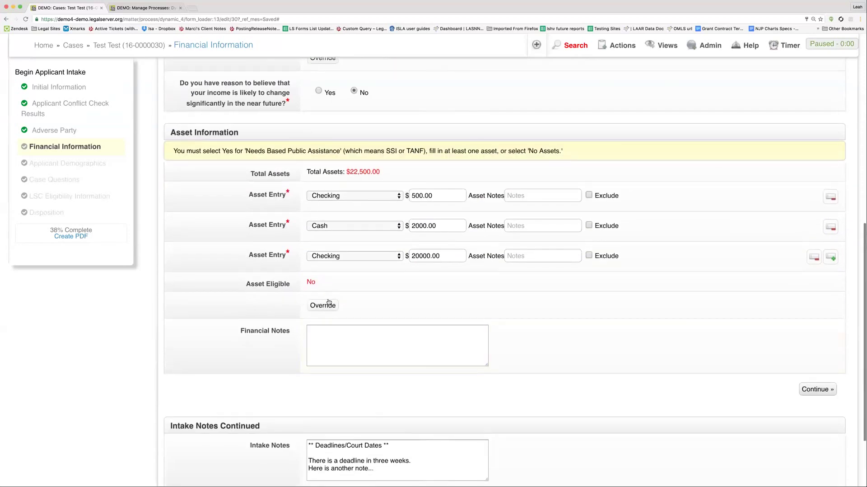
{"action": "left_click", "coordinate": [323, 305]}
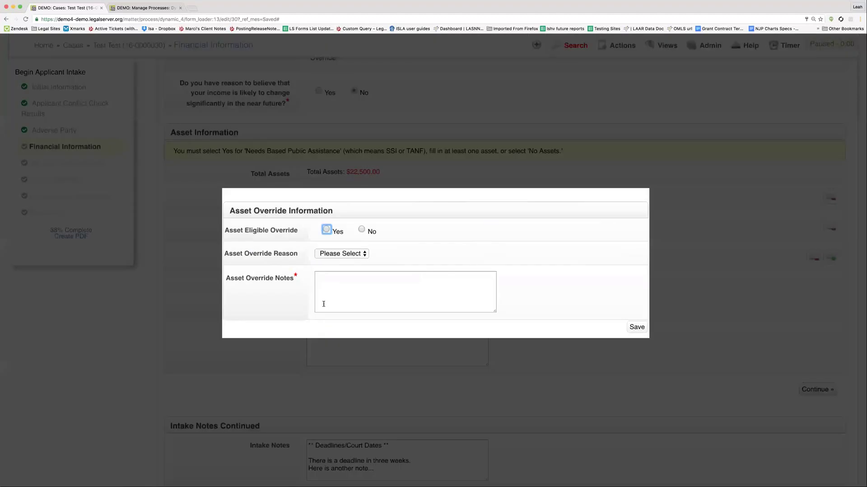
{"action": "left_click", "coordinate": [335, 231]}
{"action": "left_click", "coordinate": [344, 256]}
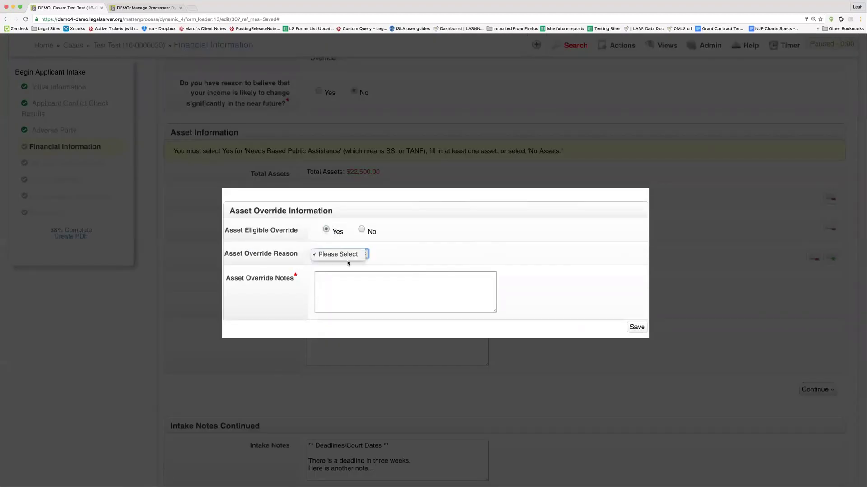
{"action": "left_click", "coordinate": [345, 256]}
{"action": "left_click", "coordinate": [376, 298]}
{"action": "type", "text": "Test"}
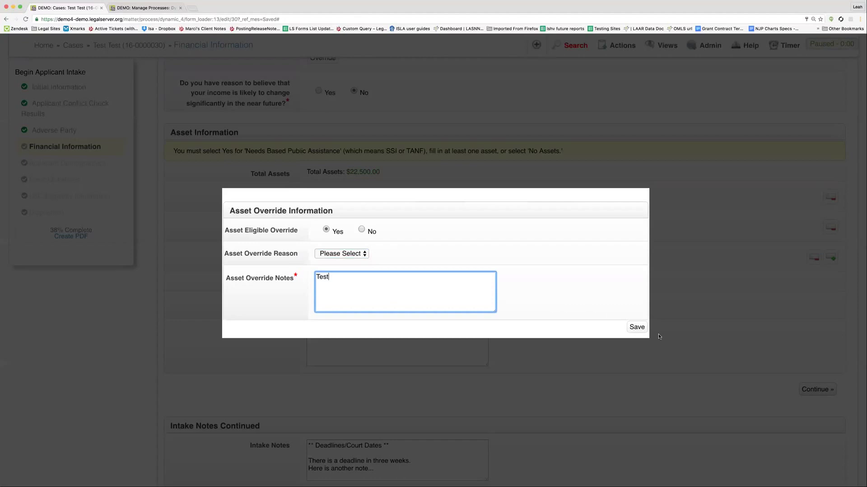
{"action": "left_click", "coordinate": [636, 326]}
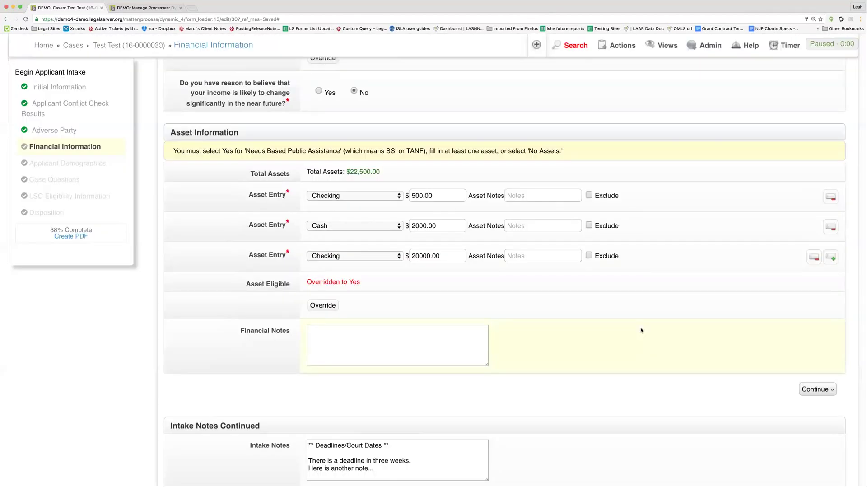
- Enlarge the Intake Notes box to show the full notes, and submit the Financial Information page to continue the intake
{"action": "scroll", "coordinate": [532, 330], "scroll_direction": "down", "scroll_amount": 3}
{"action": "left_click", "coordinate": [383, 261]}
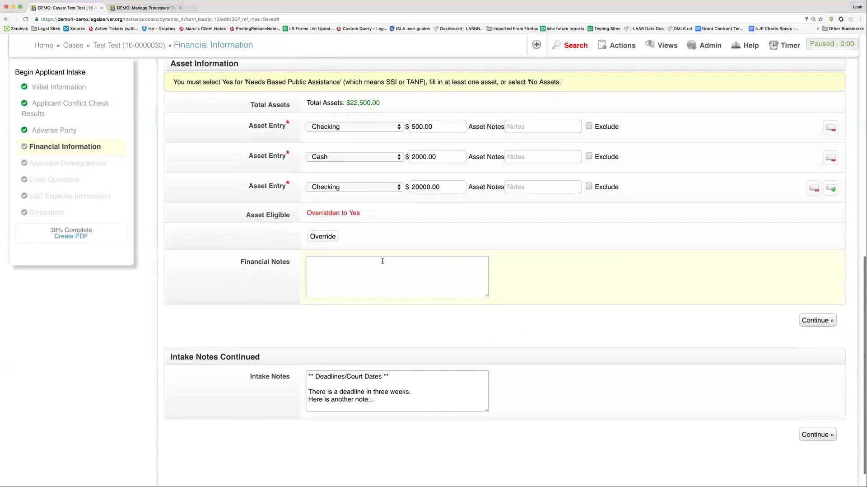
{"action": "scroll", "coordinate": [442, 309], "scroll_direction": "down", "scroll_amount": 2}
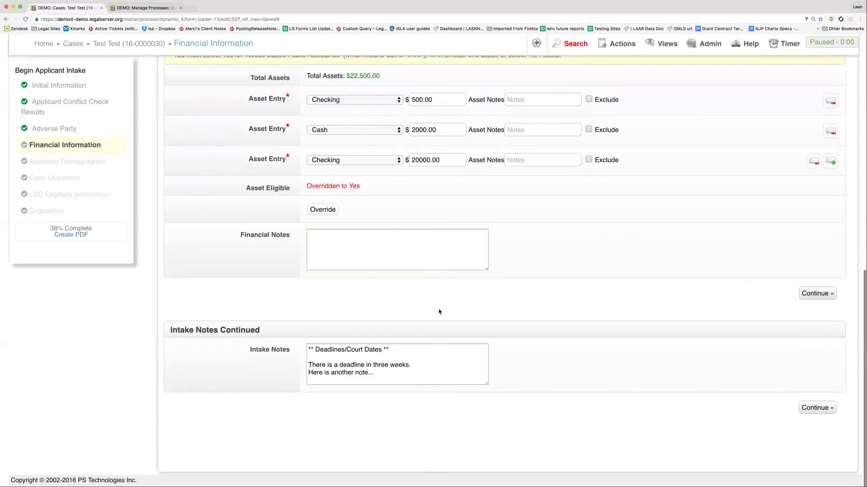
{"action": "left_click", "coordinate": [483, 384]}
{"action": "left_click_drag", "start_coordinate": [487, 384], "coordinate": [578, 450]}
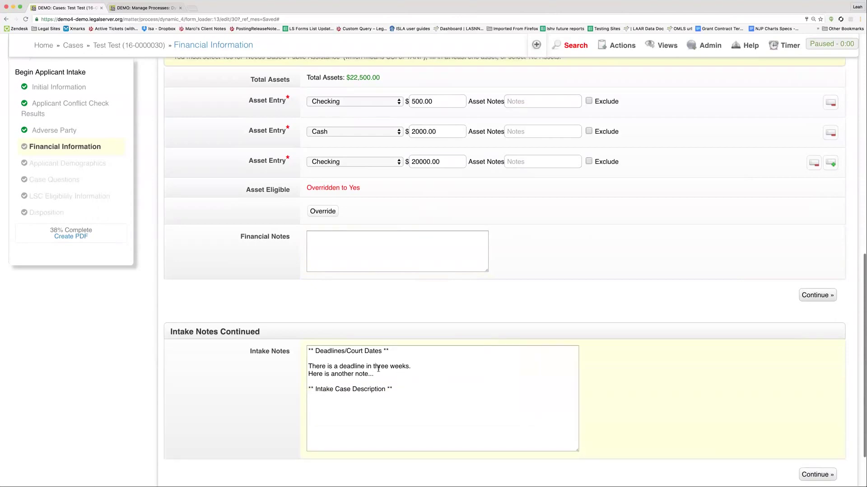
{"action": "left_click", "coordinate": [641, 319]}
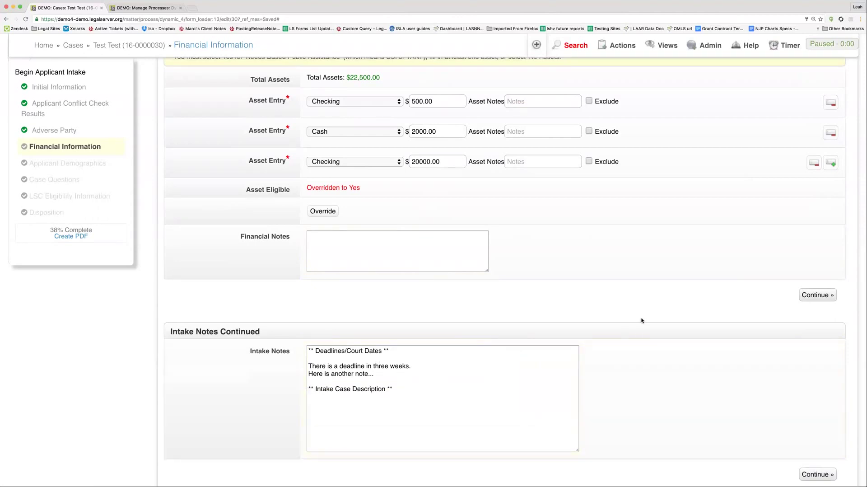
{"action": "left_click", "coordinate": [815, 296]}
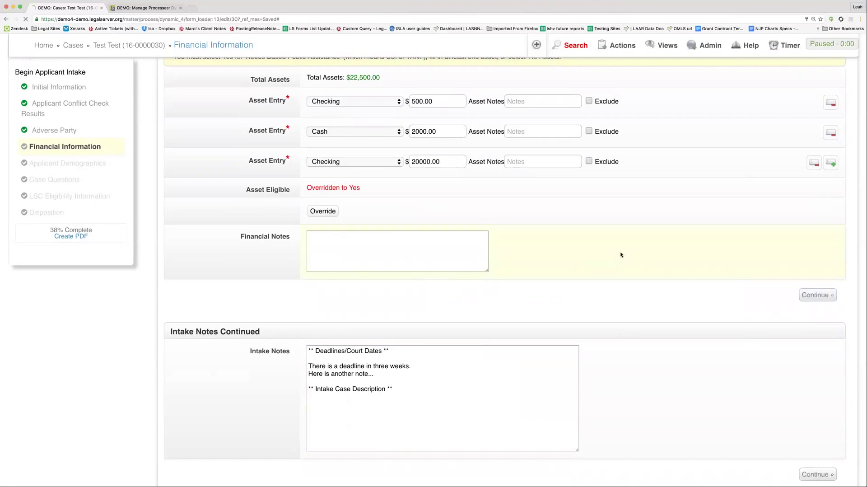